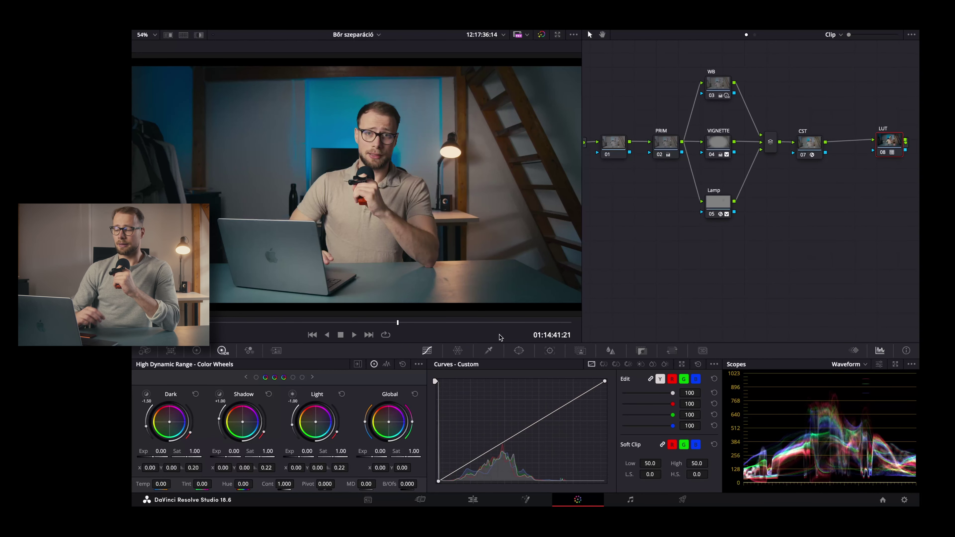
Step: Add a serial node 08 after CST and sample the forehead skin tone (Hue center 35.9, width 41.2)
left_click(487, 351)
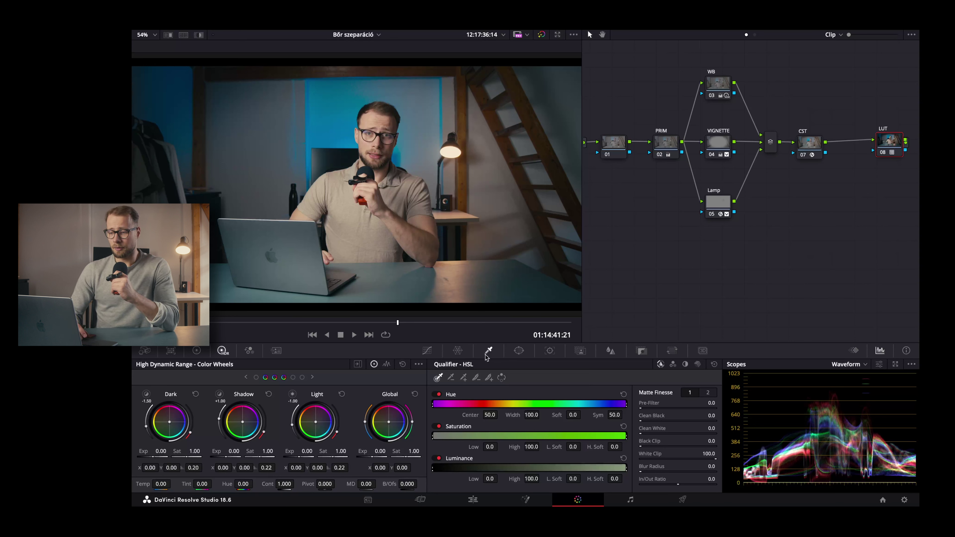
key("shift+s")
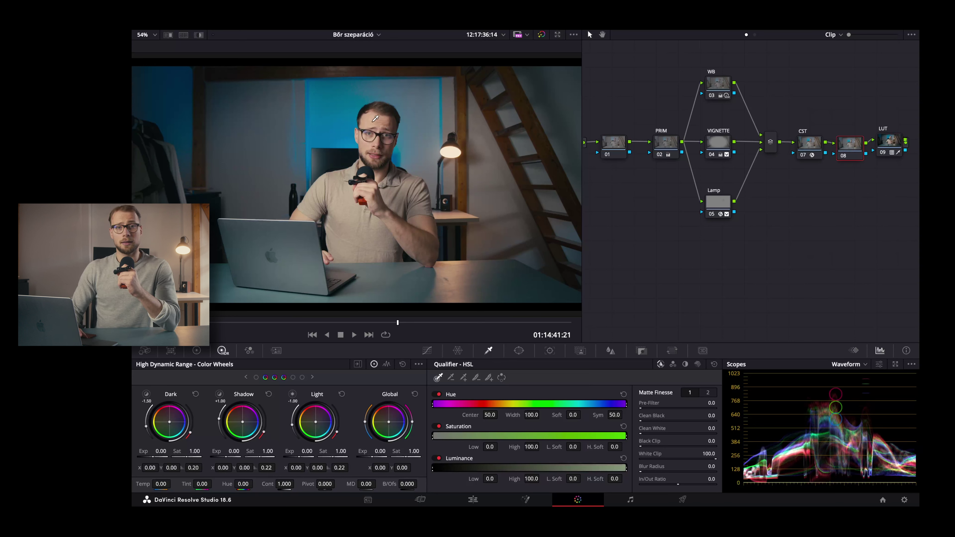
left_click_drag(370, 116, 395, 118)
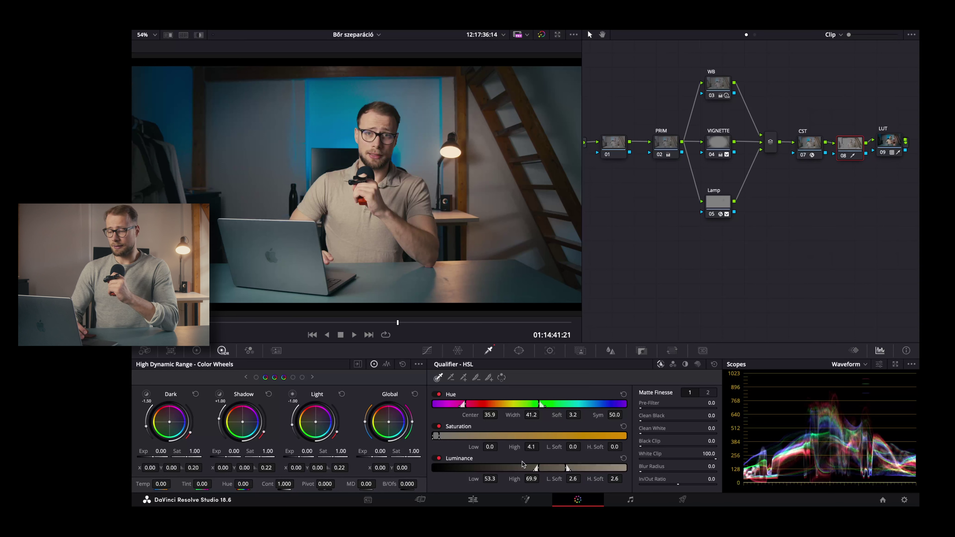
left_click(673, 365)
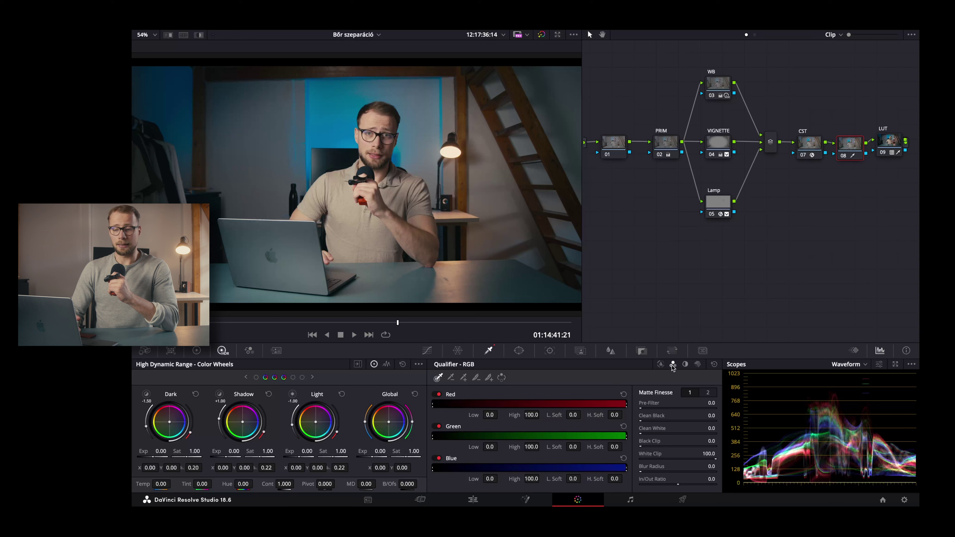
left_click(685, 364)
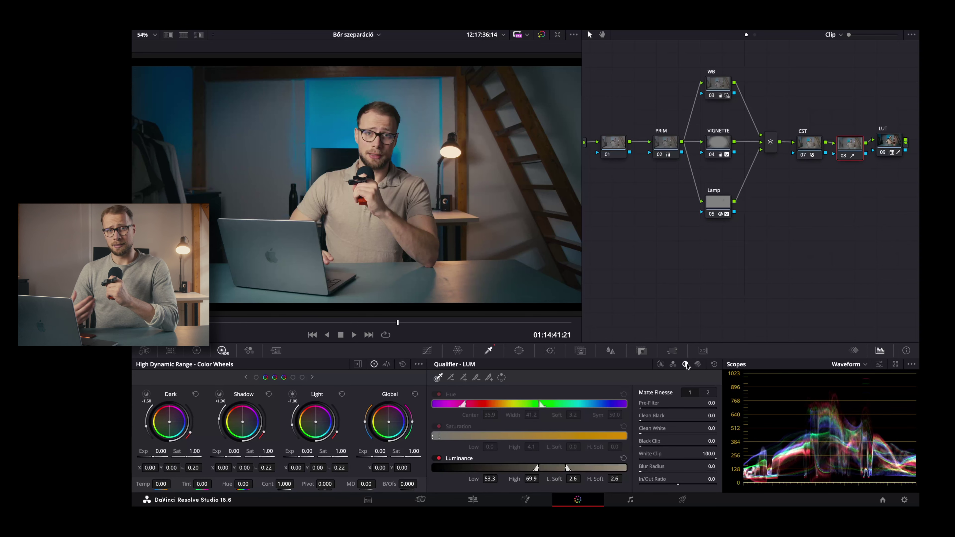
left_click(697, 364)
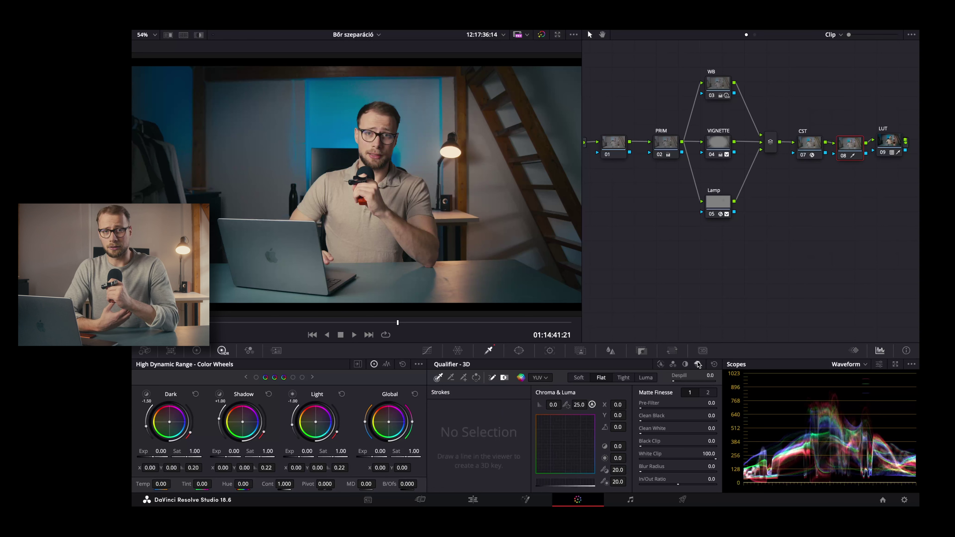
left_click(659, 364)
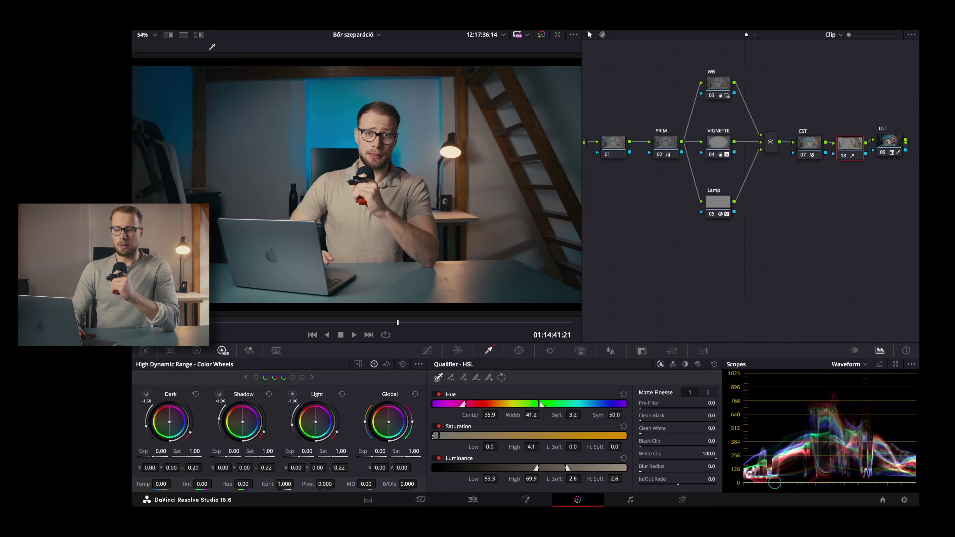
Step: Turn on Highlight so node 08's skin matte shows against grey in the viewer
left_click(200, 36)
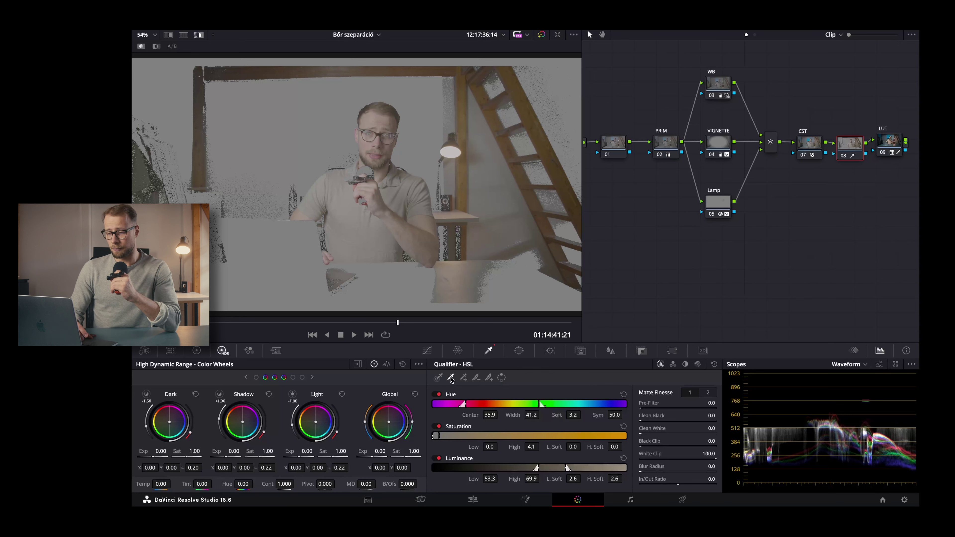
Step: Resample the skin tone across the face and add extra skin samples to the qualifier
left_click(317, 198)
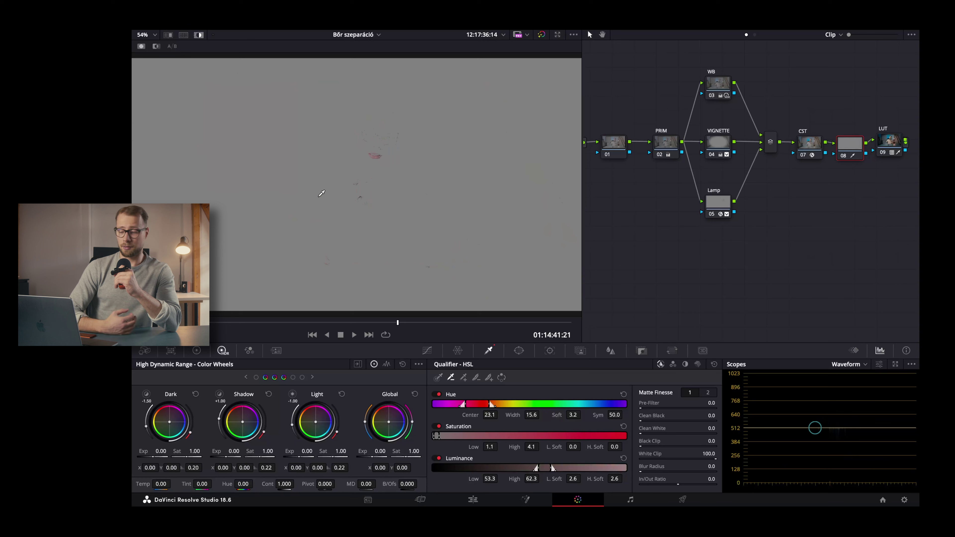
left_click_drag(322, 193, 158, 200)
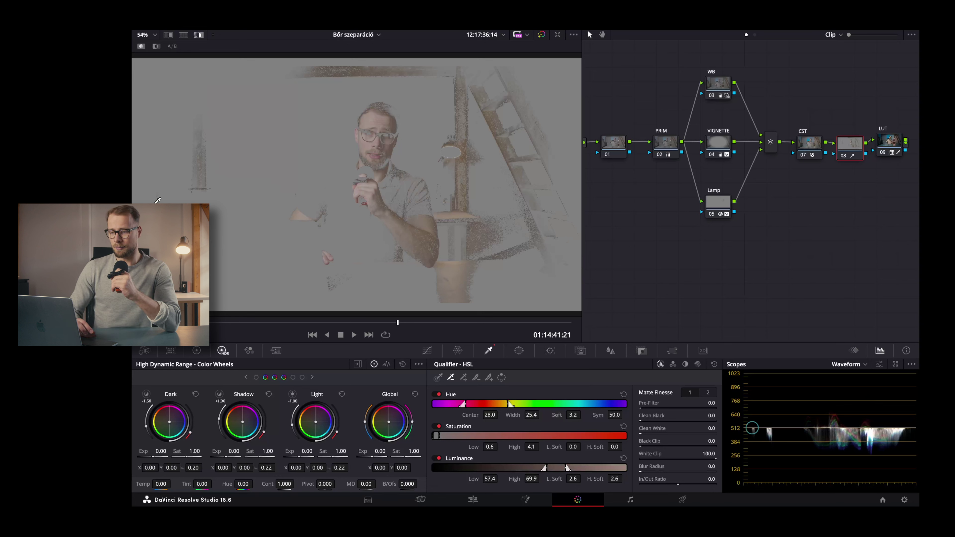
left_click(463, 377)
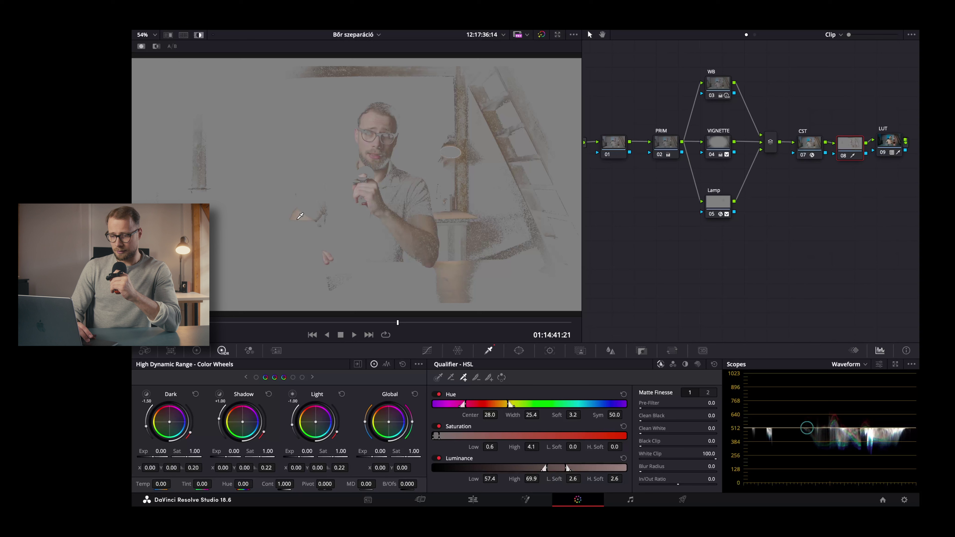
left_click_drag(261, 220, 300, 213)
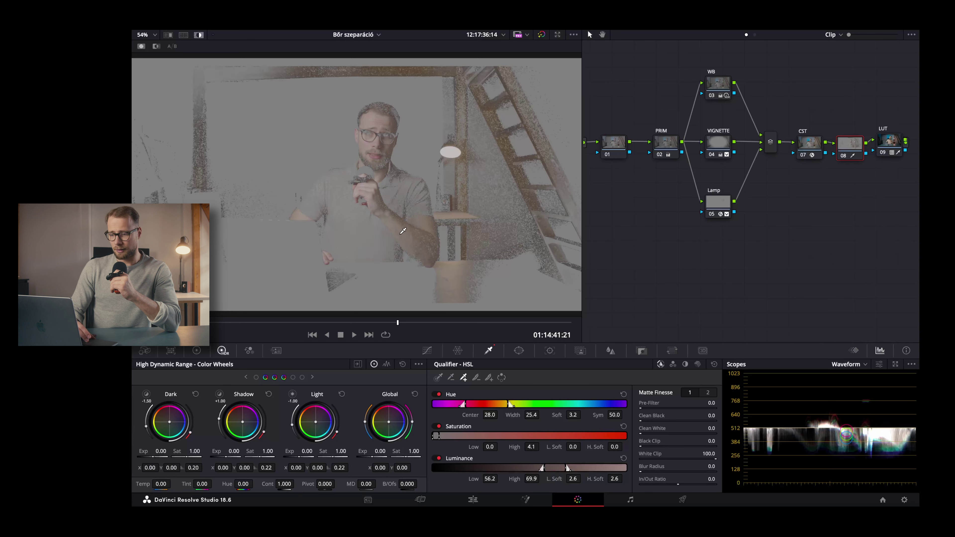
left_click(411, 234)
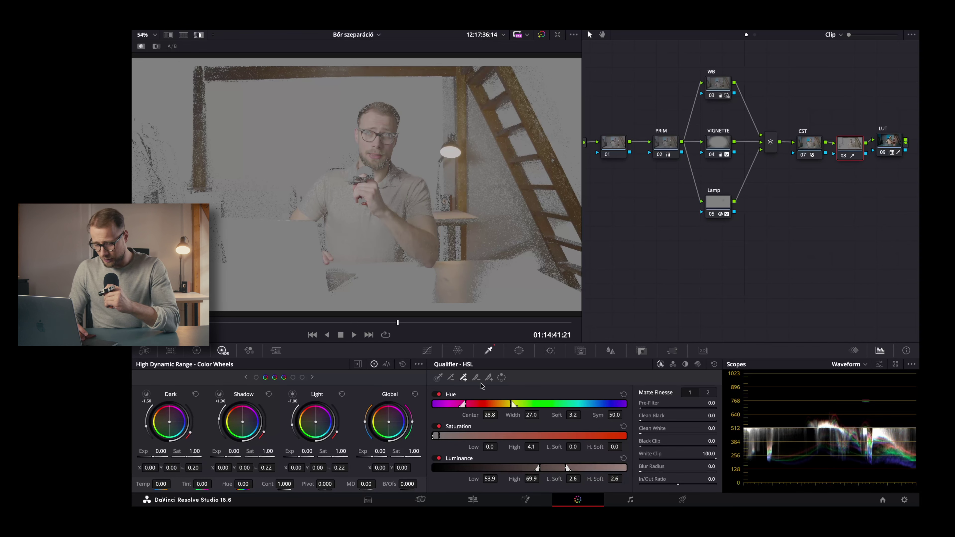
Step: Feather the qualifier softness to 2.5 from a sampled area, then return to the basic picker
left_click(488, 377)
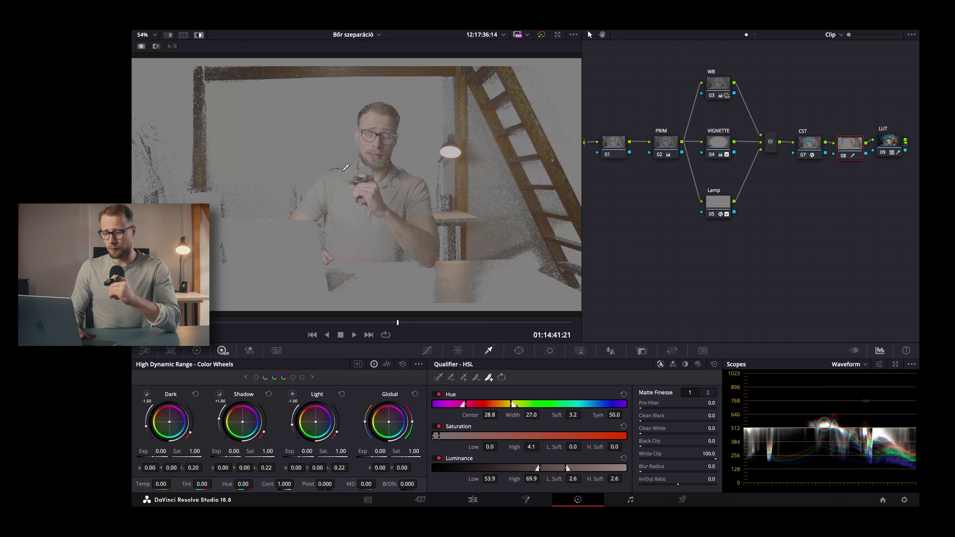
left_click(379, 123)
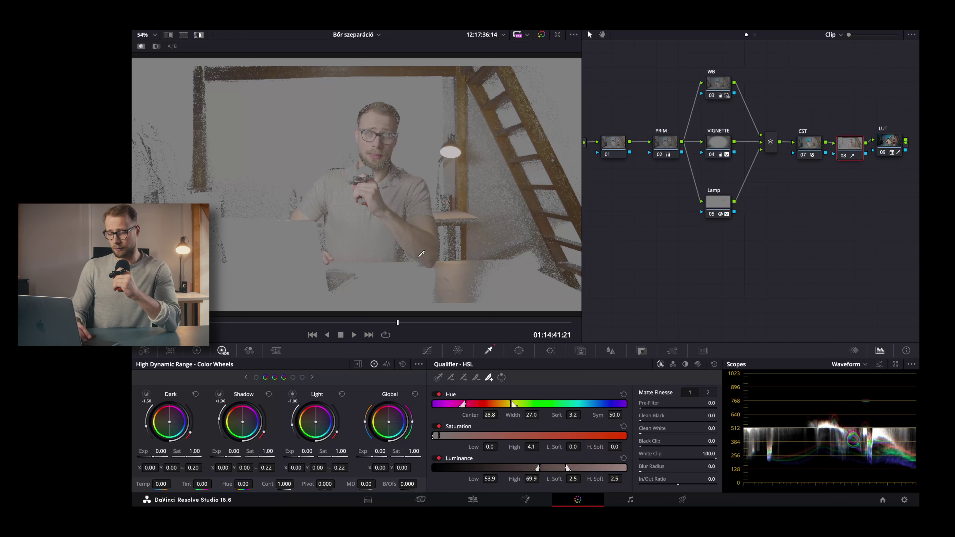
left_click(438, 377)
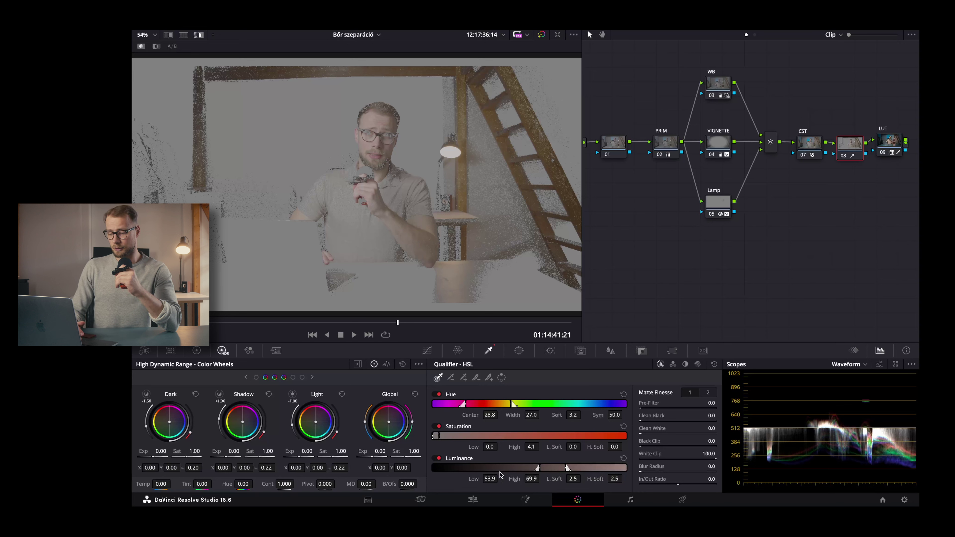
Step: Soften the qualifier's luminance edges to 9.9/8.7 and set Saturation to 0.8–4.1
left_click_drag(572, 478, 560, 478)
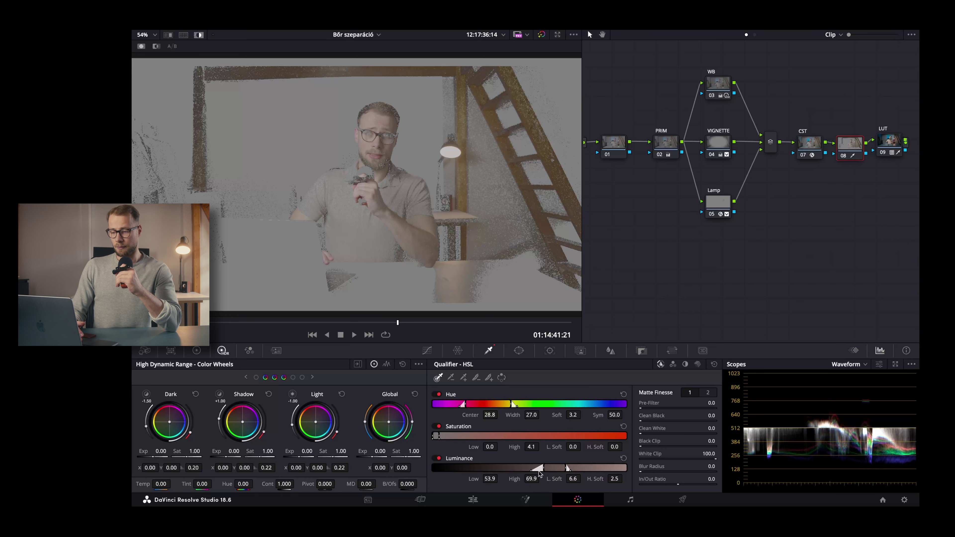
left_click_drag(572, 478, 628, 479)
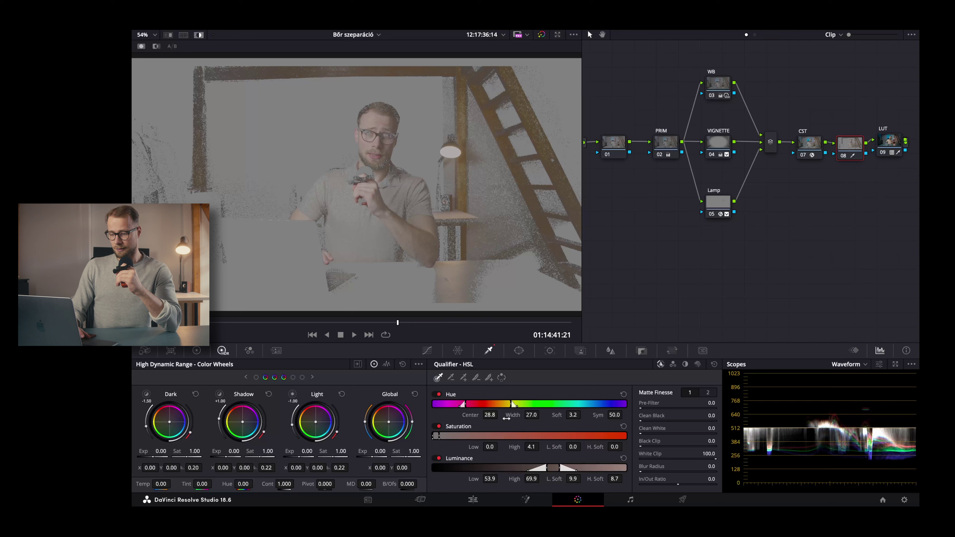
left_click_drag(490, 446, 493, 446)
left_click_drag(572, 446, 624, 446)
left_click_drag(496, 415, 491, 415)
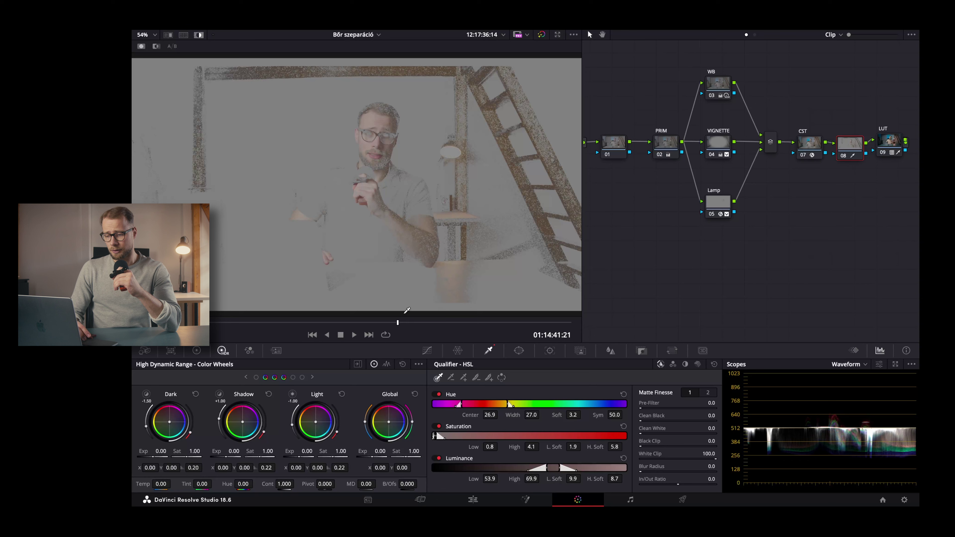
Step: Enable loop playback and play the clip from an earlier point to check the matte
left_click(385, 334)
left_click_drag(397, 323, 254, 311)
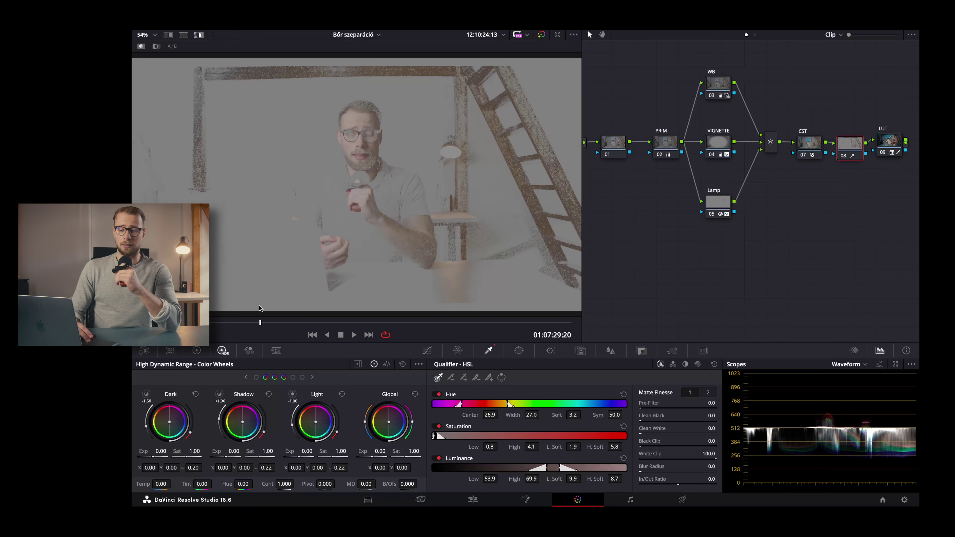
key("space")
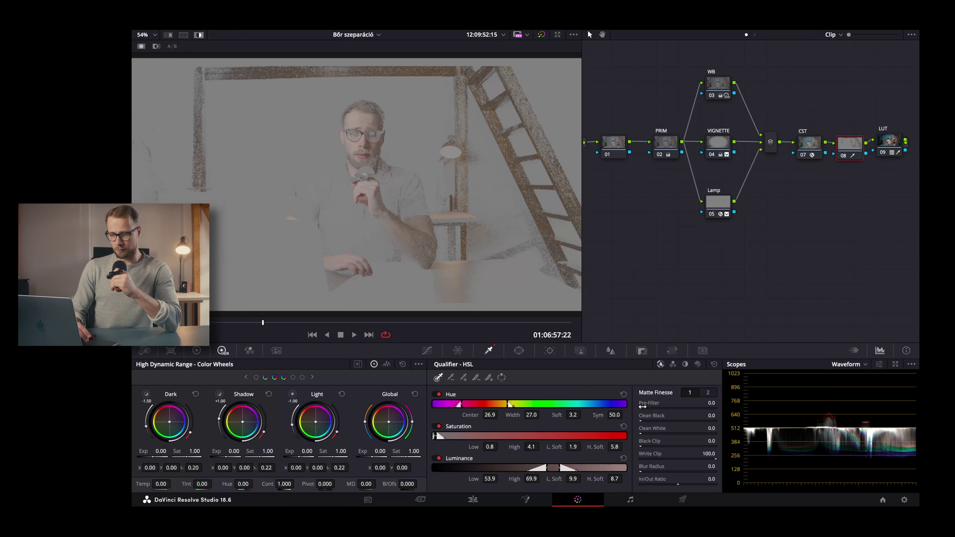
Step: Set Matte Finesse Pre-Filter 0.8, Clean Black 3.1, Clean White 7.6 and Blur Radius 4.9
left_click_drag(642, 406, 646, 406)
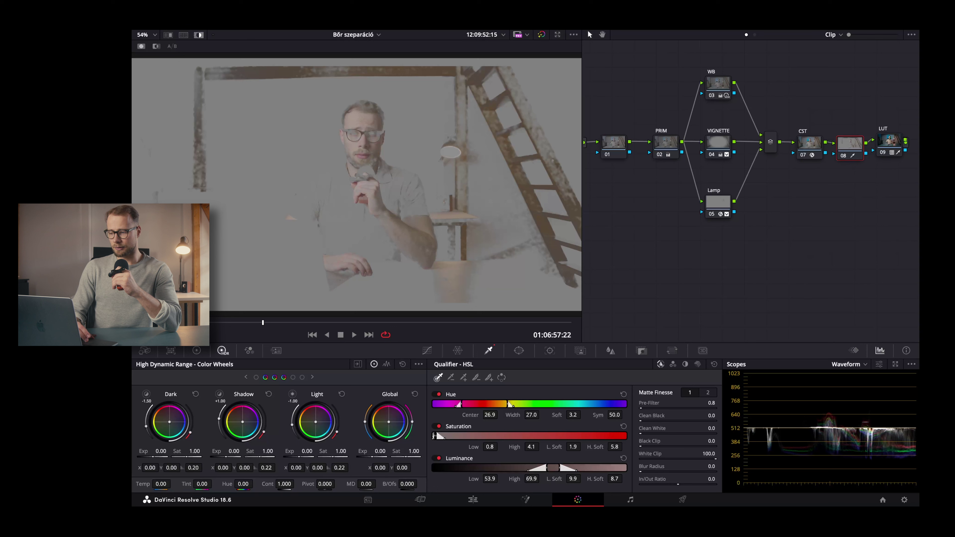
left_click_drag(640, 419, 648, 419)
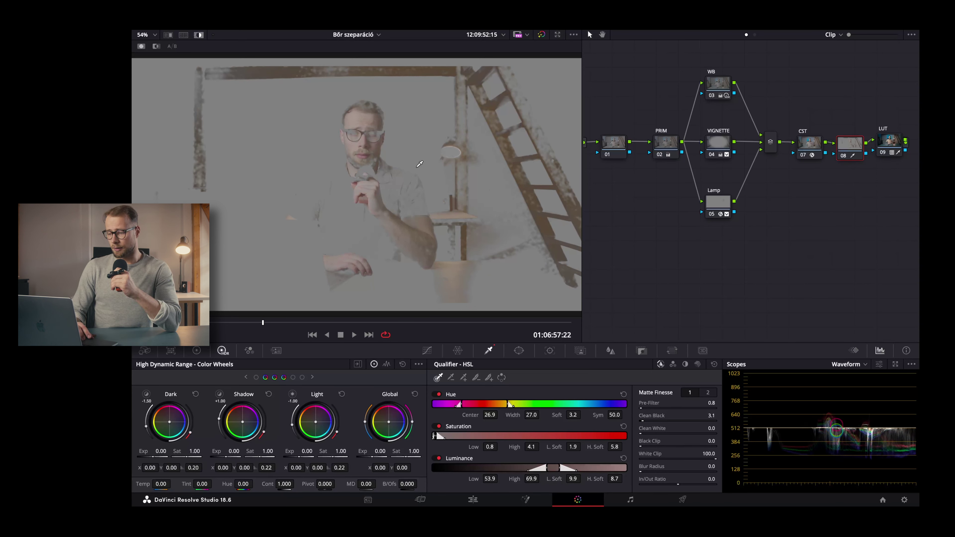
left_click_drag(641, 434, 646, 434)
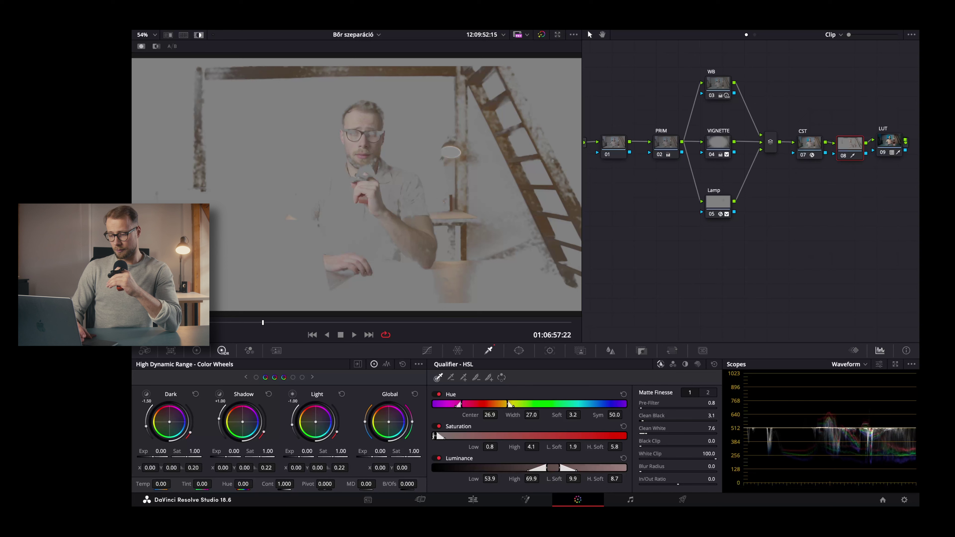
left_click_drag(709, 467, 714, 467)
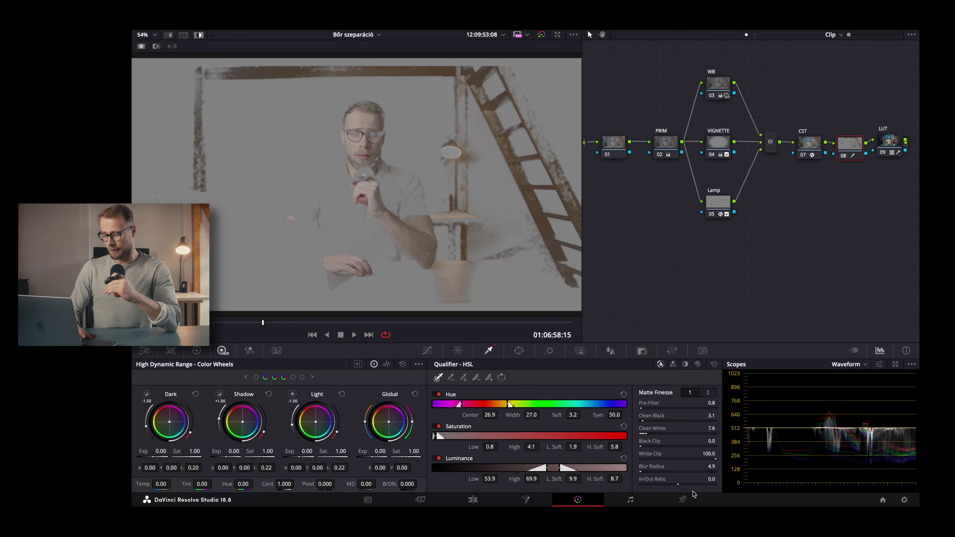
Step: On Matte Finesse page 2, set the skin matte's Denoise to 7.6
left_click(707, 394)
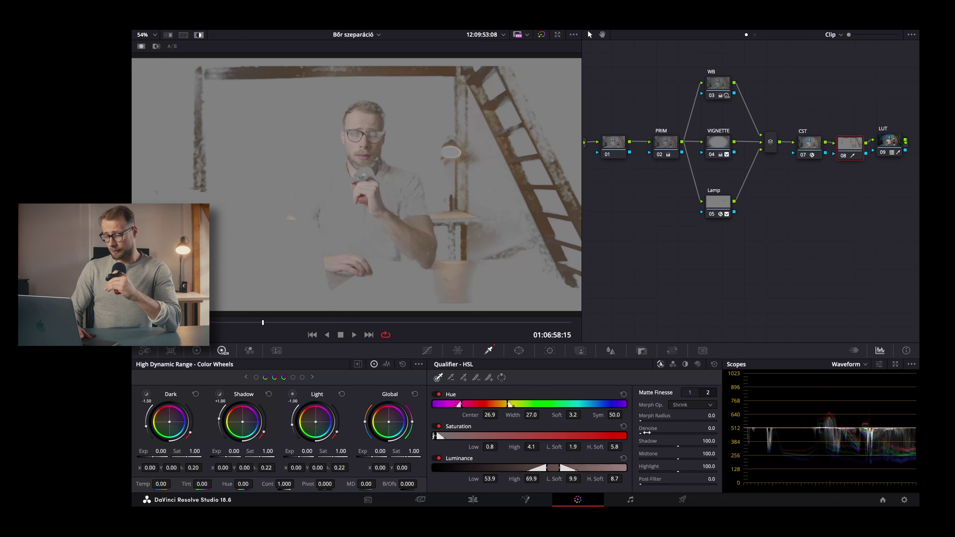
left_click_drag(644, 433, 647, 433)
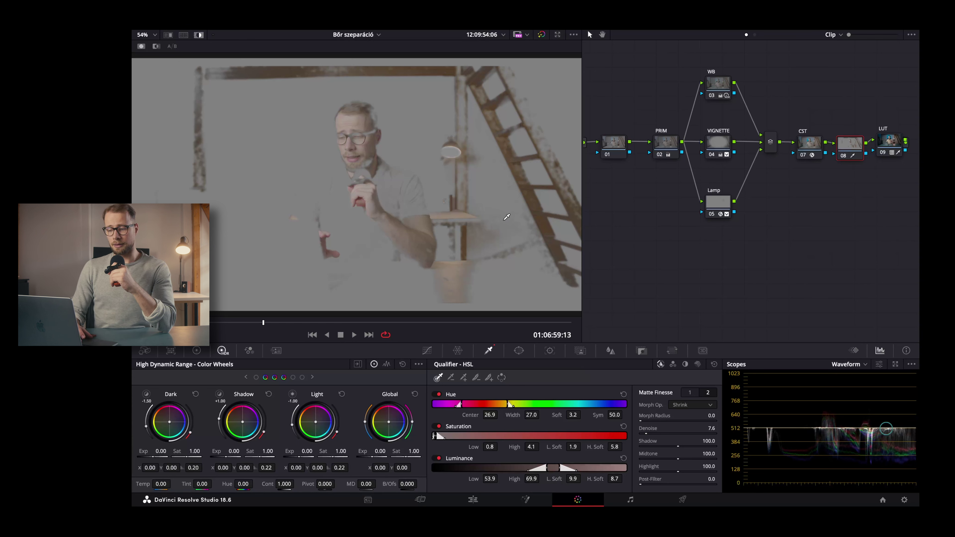
Step: Add a circle window and shape it into a tall oval over face and hands (Size 52.92, Aspect 33.69)
left_click(519, 350)
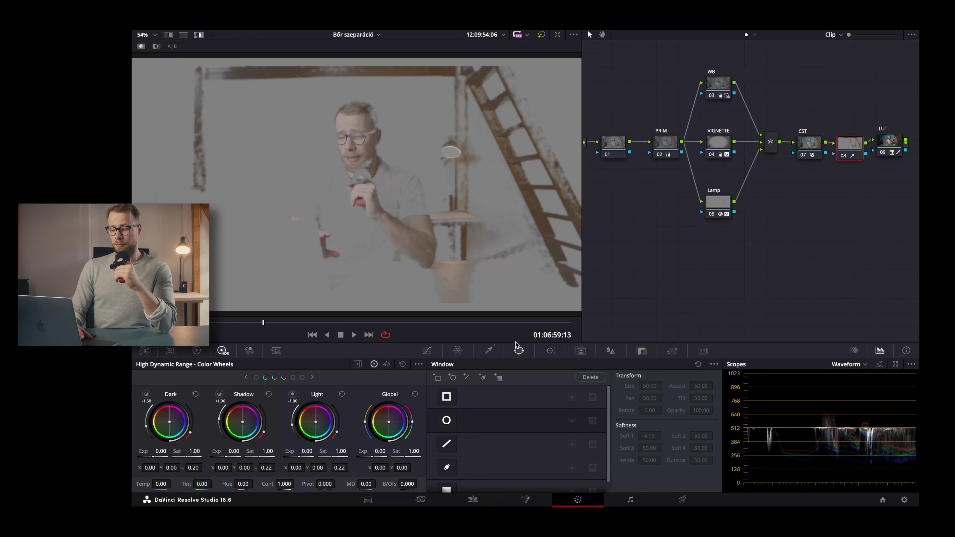
left_click(445, 421)
left_click_drag(356, 158, 357, 135)
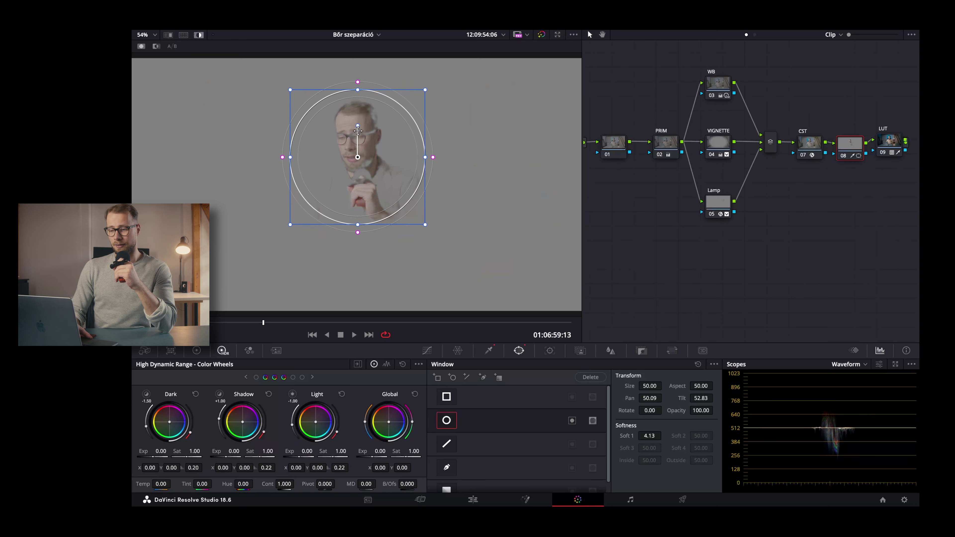
left_click_drag(356, 224, 356, 275)
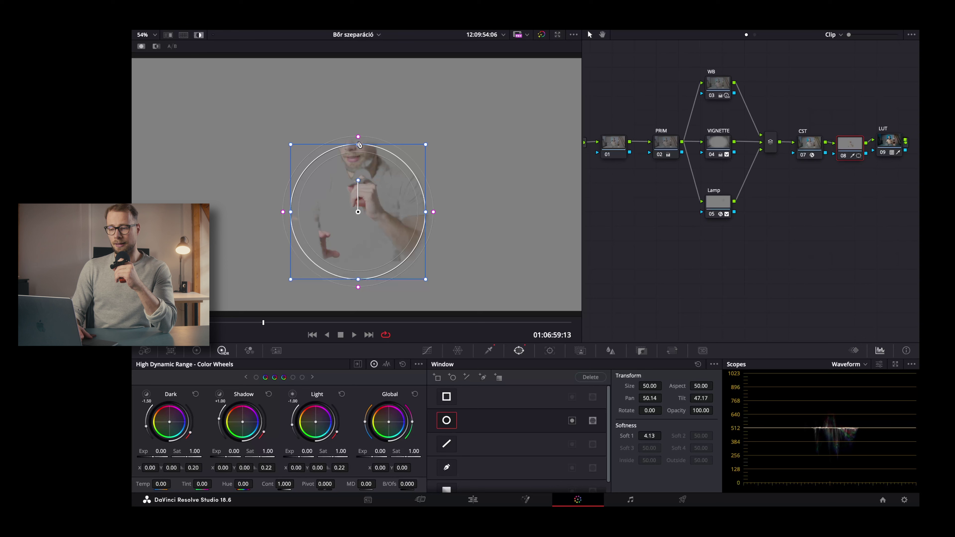
left_click_drag(359, 144, 357, 73)
left_click_drag(424, 203, 449, 204)
left_click_drag(366, 77, 365, 81)
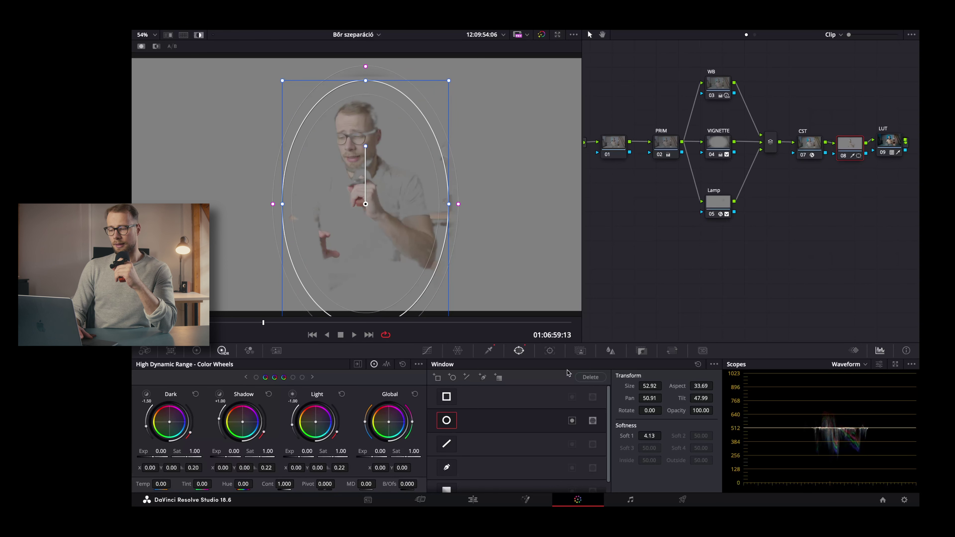
left_click(550, 350)
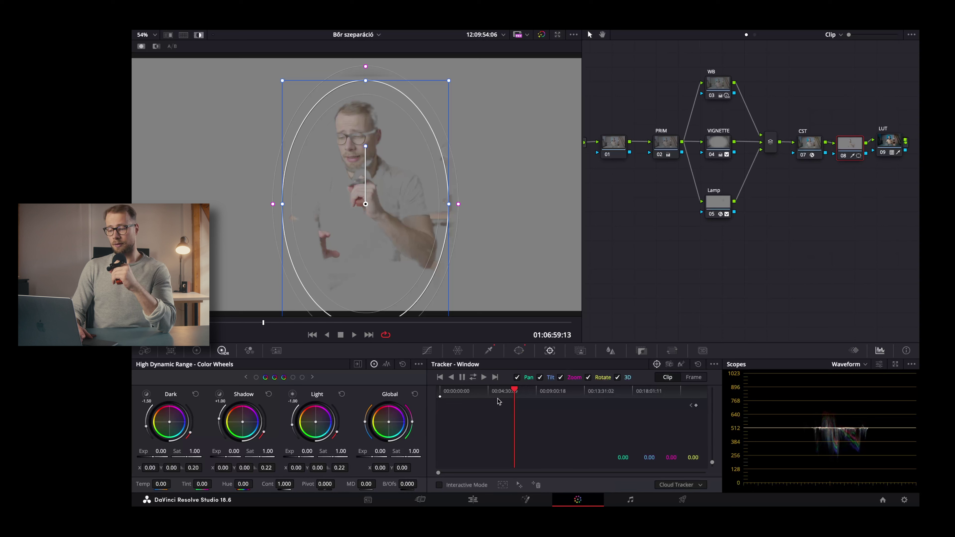
Step: Track the oval window forward through the clip and scrub back to check the track
left_click(484, 377)
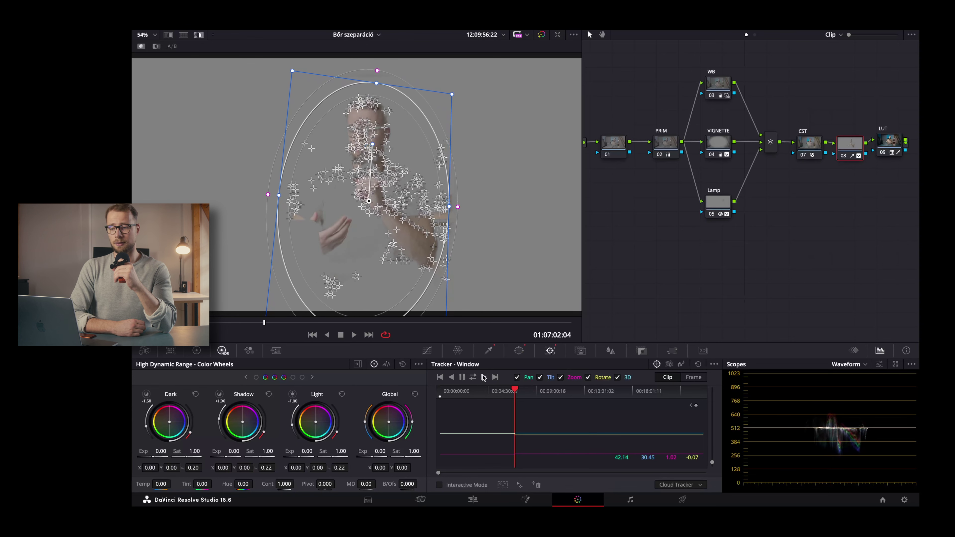
left_click(463, 377)
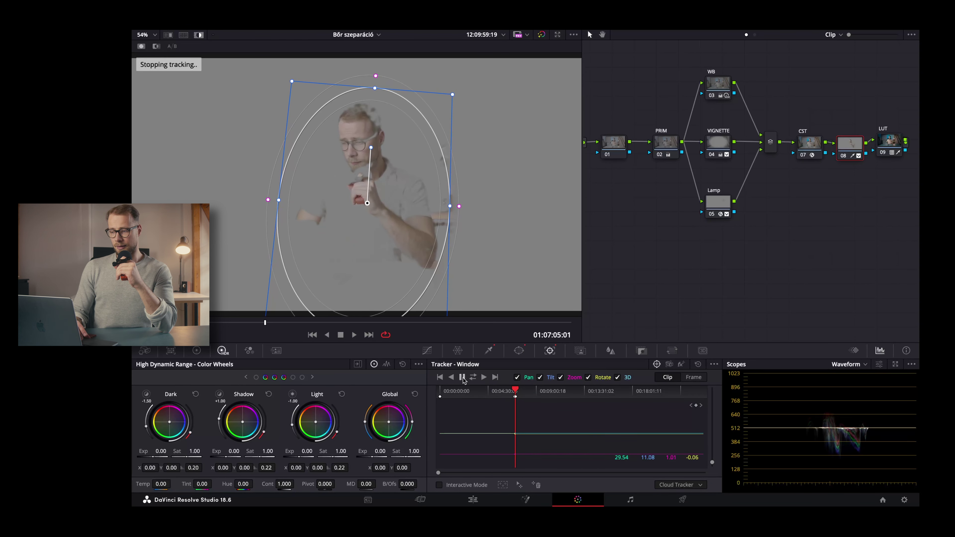
left_click(489, 351)
left_click_drag(265, 322, 262, 323)
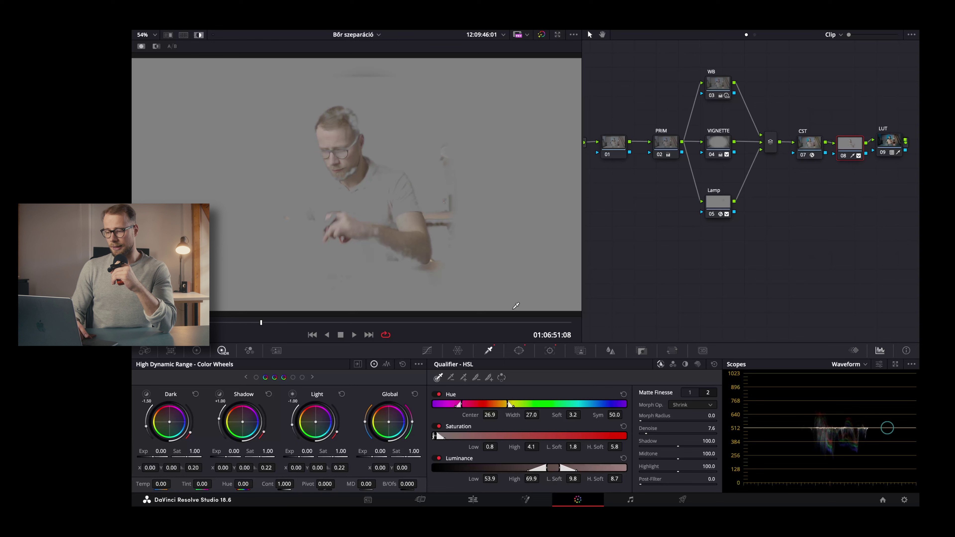
left_click(550, 350)
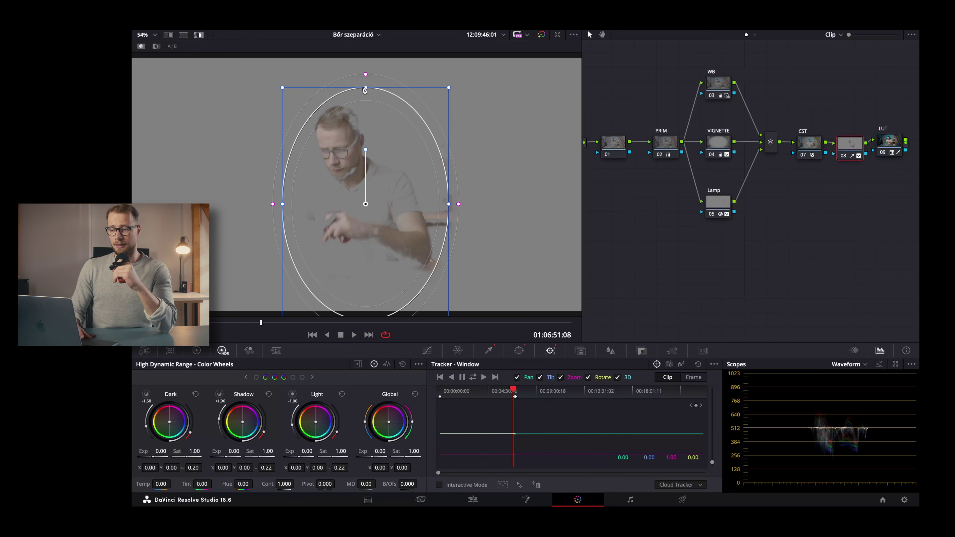
left_click_drag(261, 322, 367, 322)
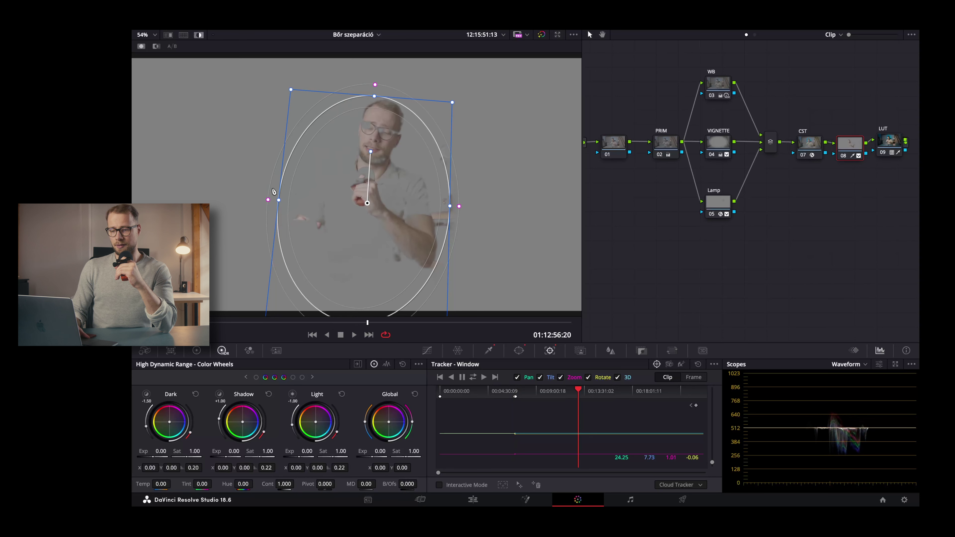
Step: Widen the oval around the subject and set the qualifier's Saturation Low to 0.6
left_click_drag(279, 197, 265, 197)
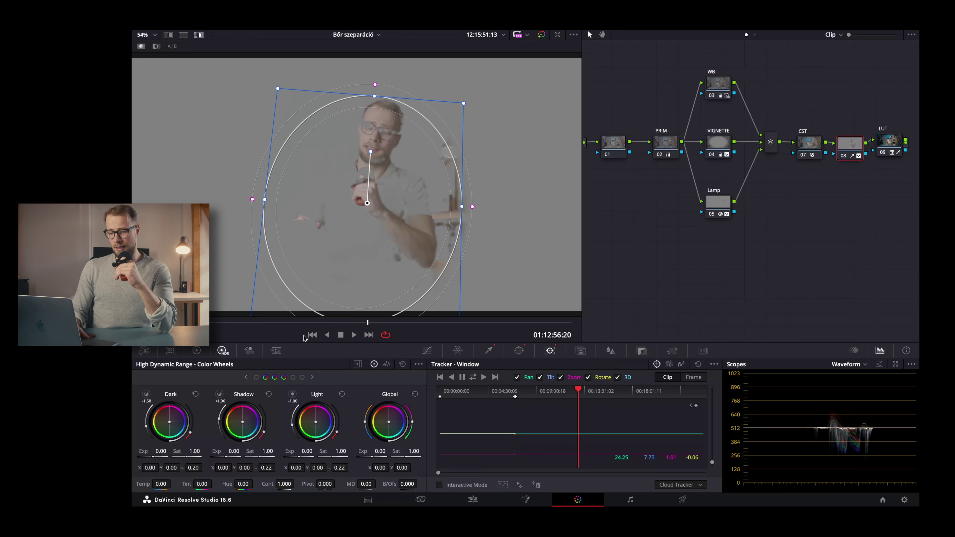
left_click(488, 351)
left_click_drag(500, 446, 490, 446)
mouse_move(368, 324)
left_mouse_down()
mouse_move(287, 320)
mouse_move(308, 325)
left_mouse_up()
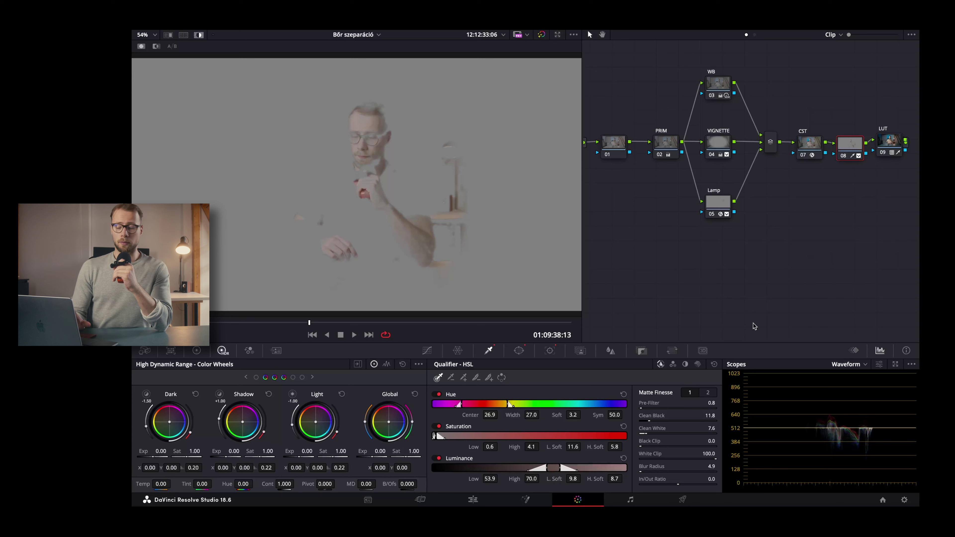
Step: Switch the scopes to Vectorscope and check its skin-tone indicator and 2x zoom settings
left_click(835, 367)
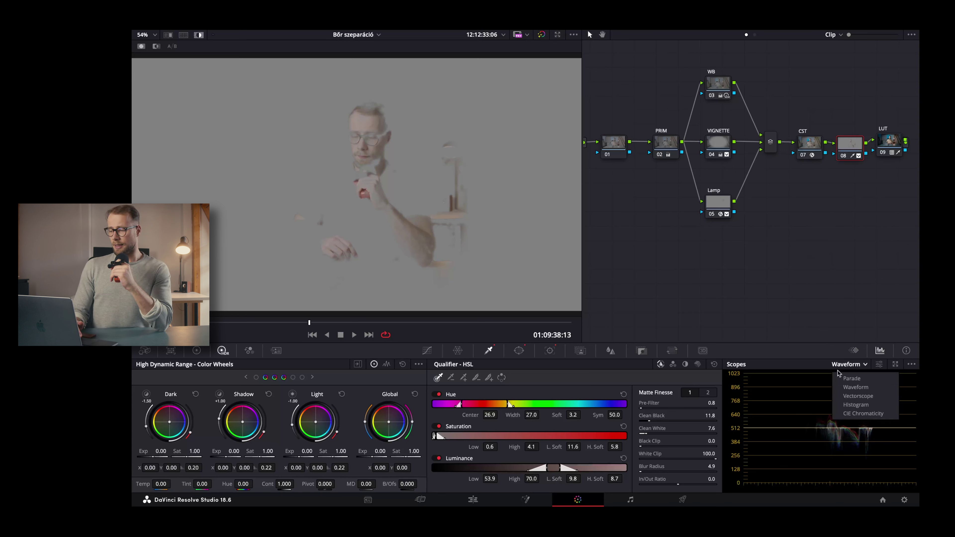
left_click(856, 395)
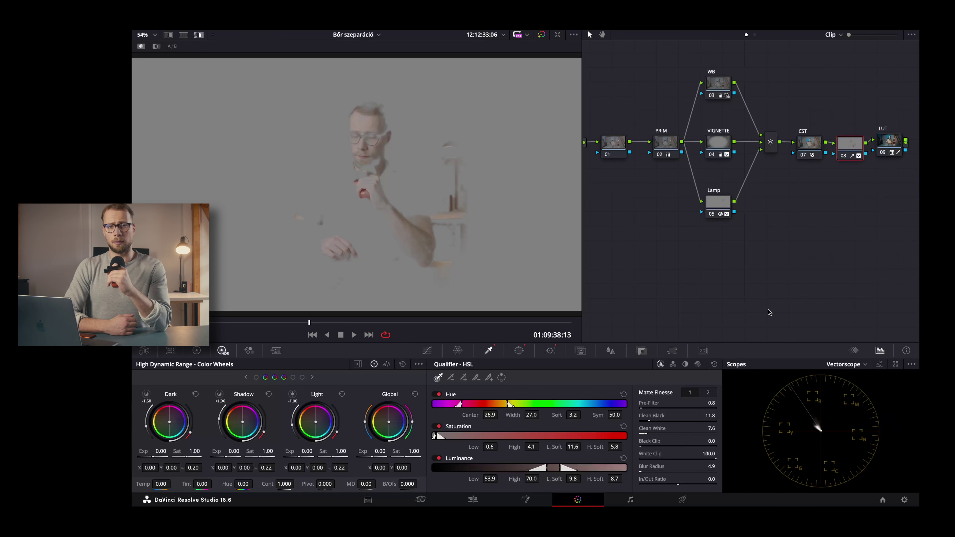
left_click(879, 364)
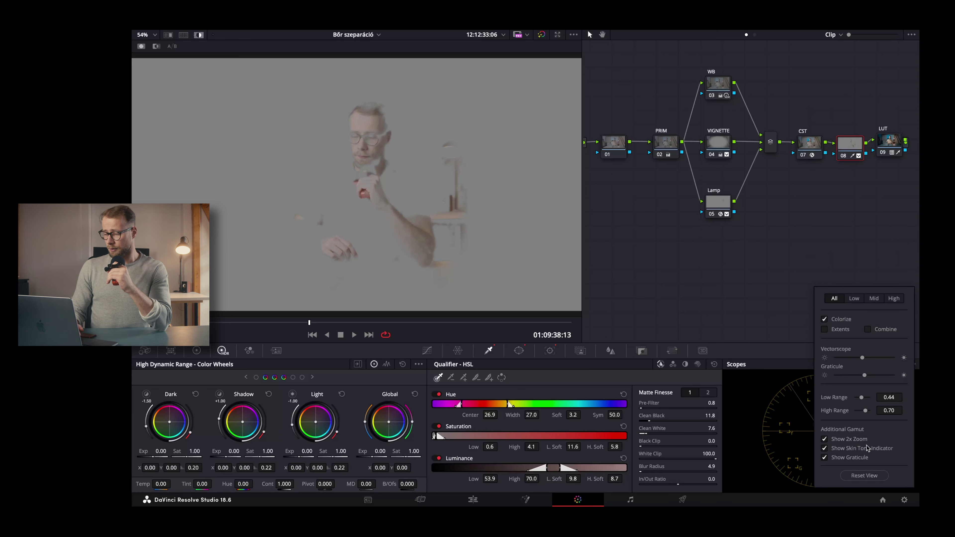
left_click(758, 418)
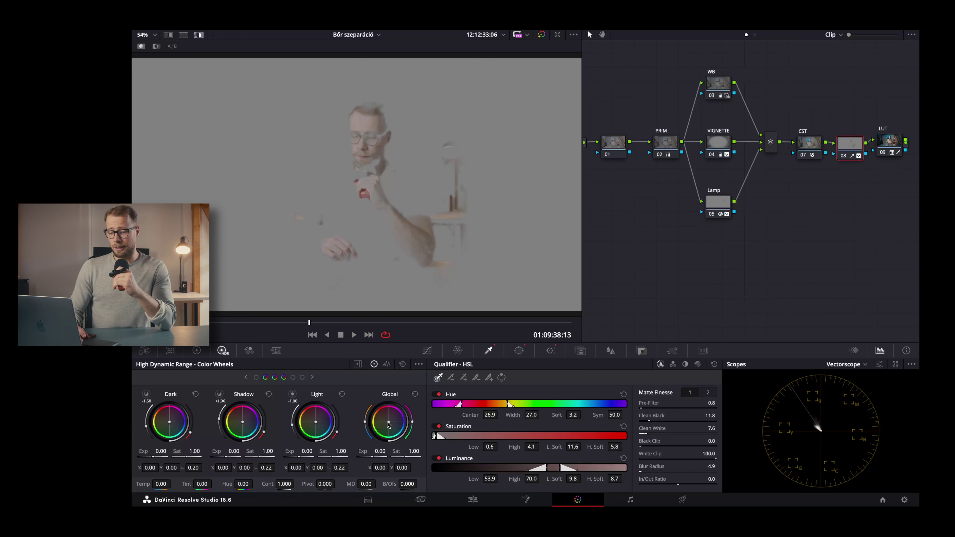
left_click_drag(389, 422, 389, 422)
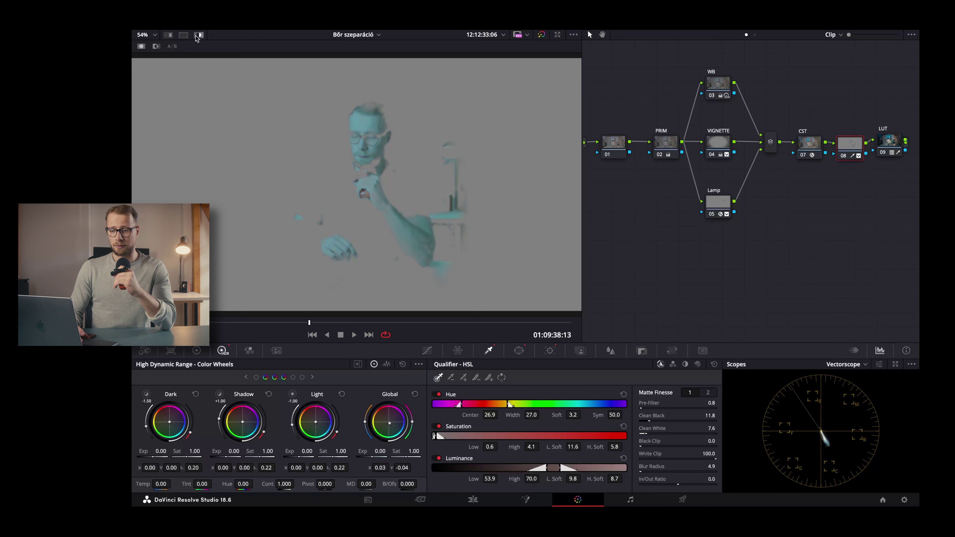
left_click(196, 36)
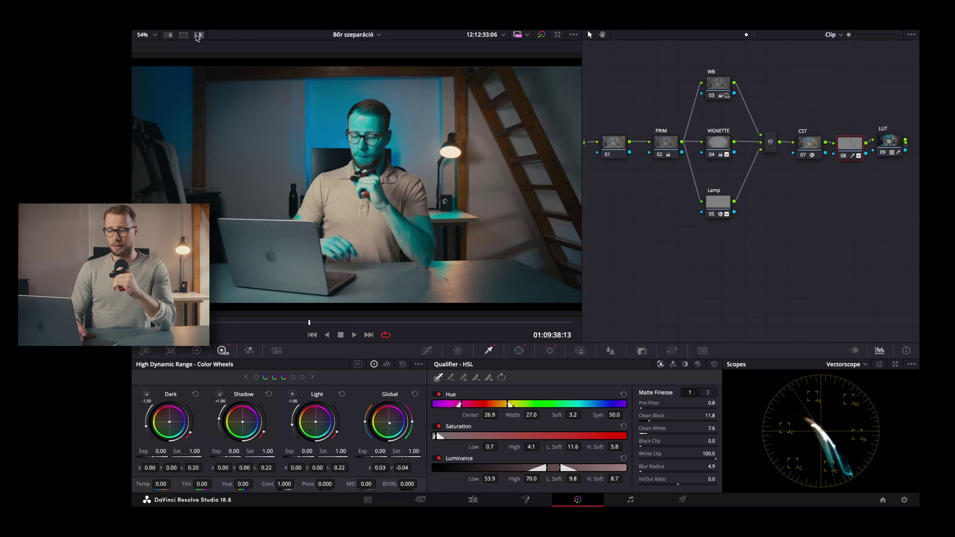
left_click(196, 37)
left_click(415, 393)
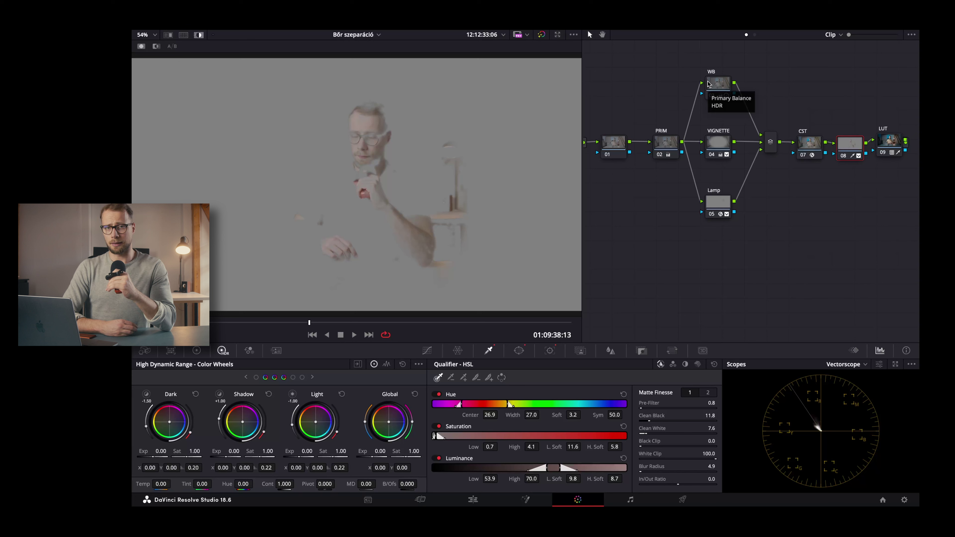
Step: Reselect node 08, move to another frame, exit full-screen and turn Highlight back on
left_click(808, 151)
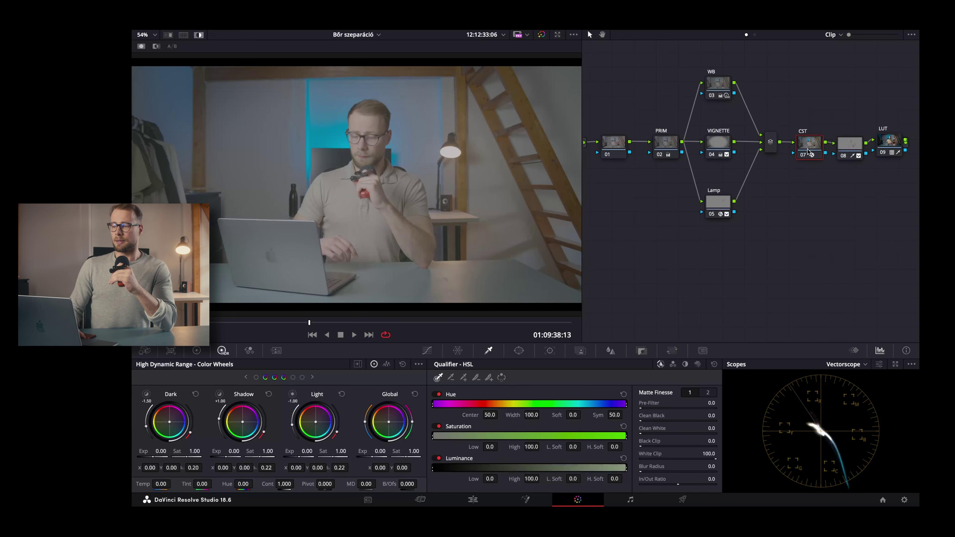
left_click(198, 35)
key("alt+semicolon")
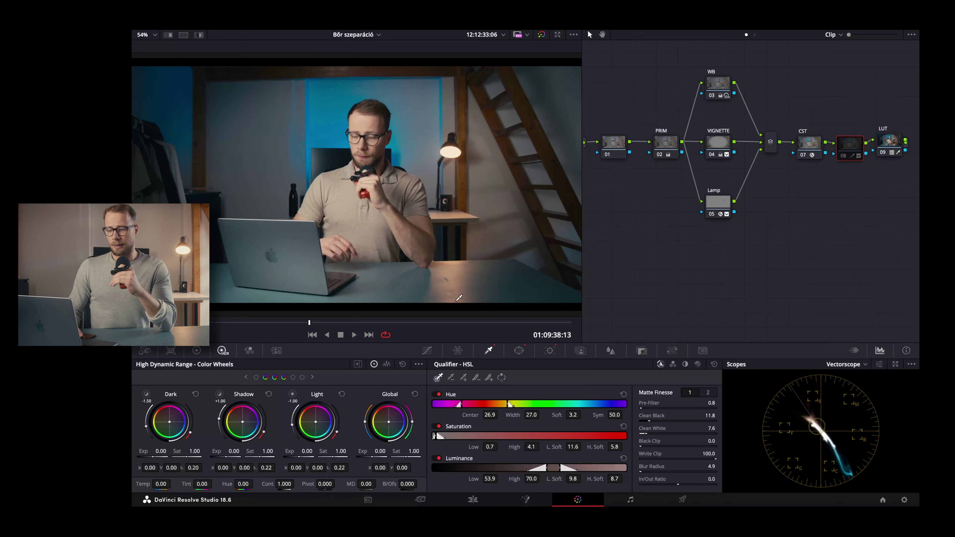
left_click(429, 323)
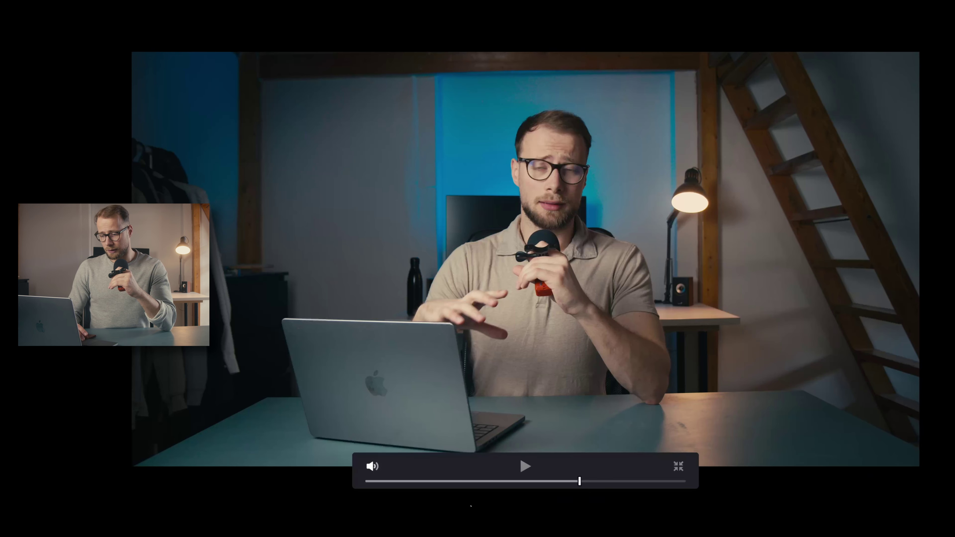
left_click_drag(480, 485, 478, 486)
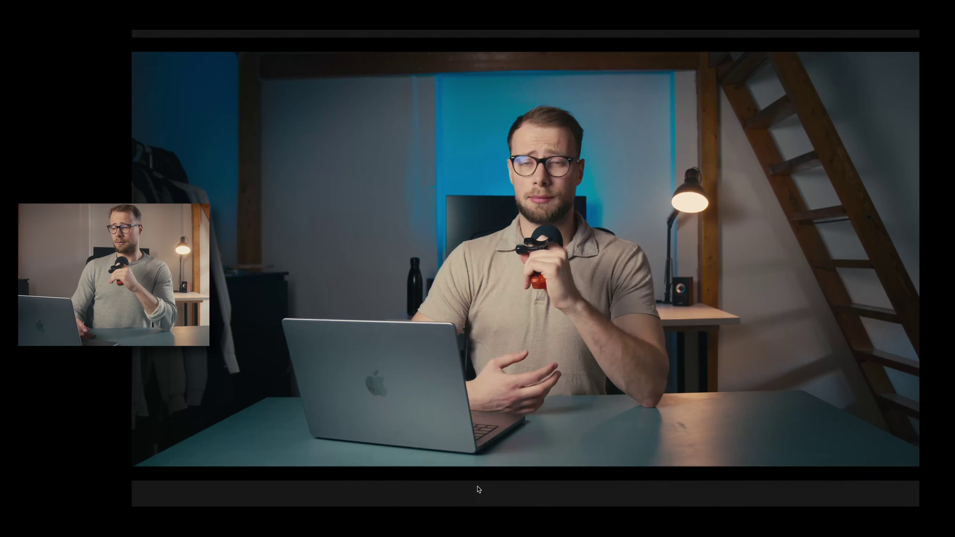
key("Escape")
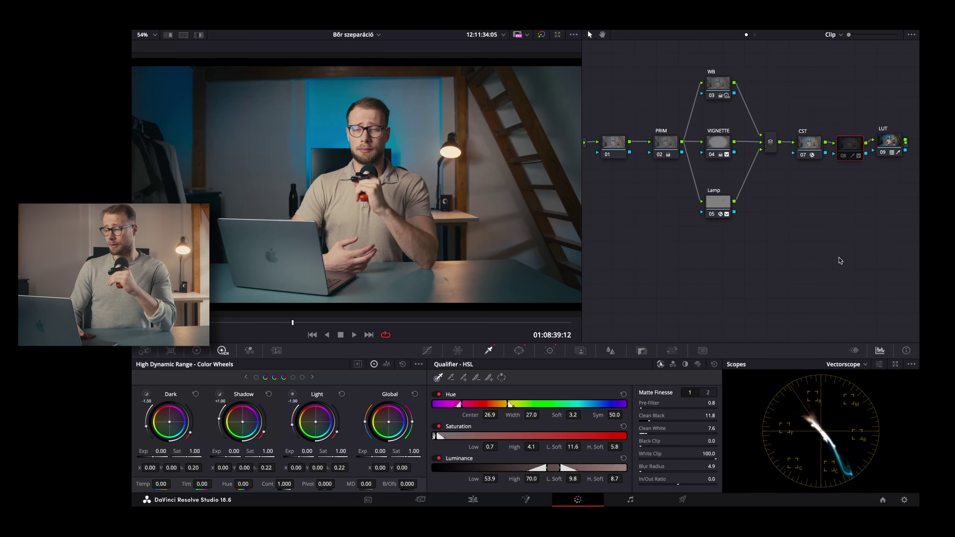
key("shift+h")
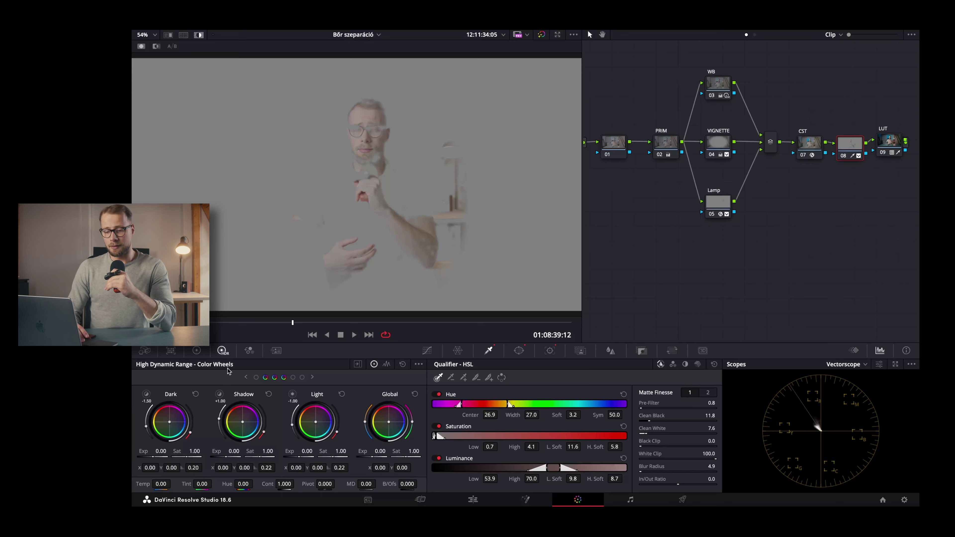
Step: Set the skin node's Saturation to 67.80 on the primary color wheels
left_click(196, 350)
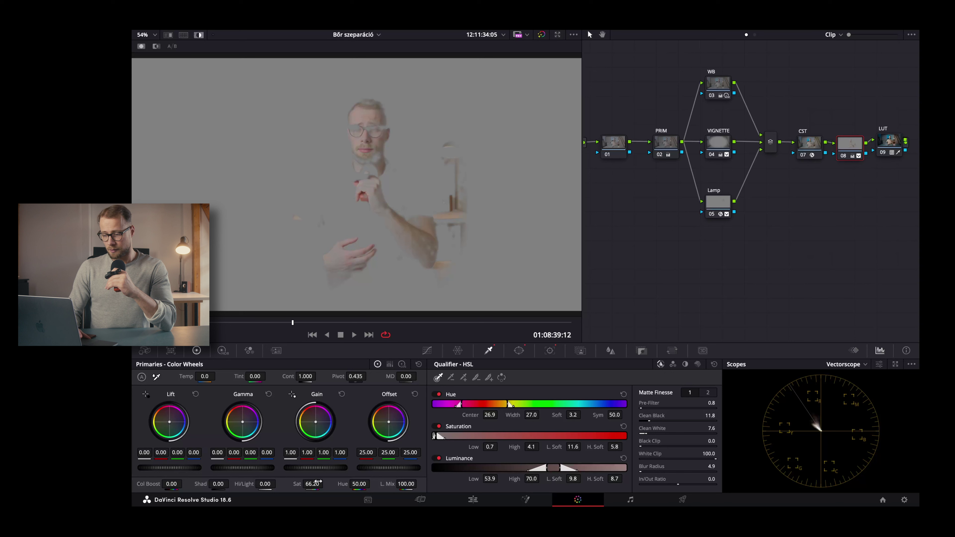
left_click_drag(312, 484, 326, 484)
left_click_drag(325, 484, 316, 484)
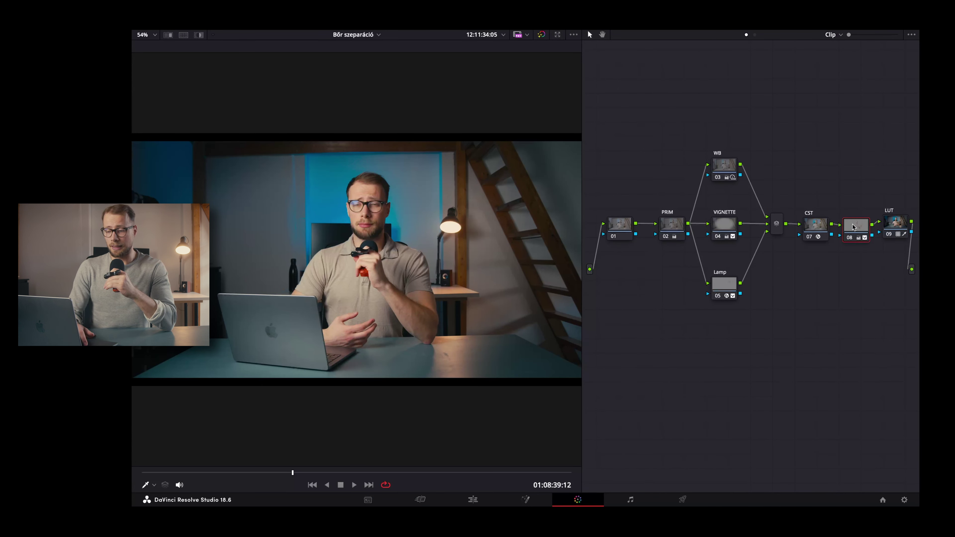
Step: Toggle skin node 08 off and back on to compare the grade
key("ctrl+d")
key("ctrl+d")
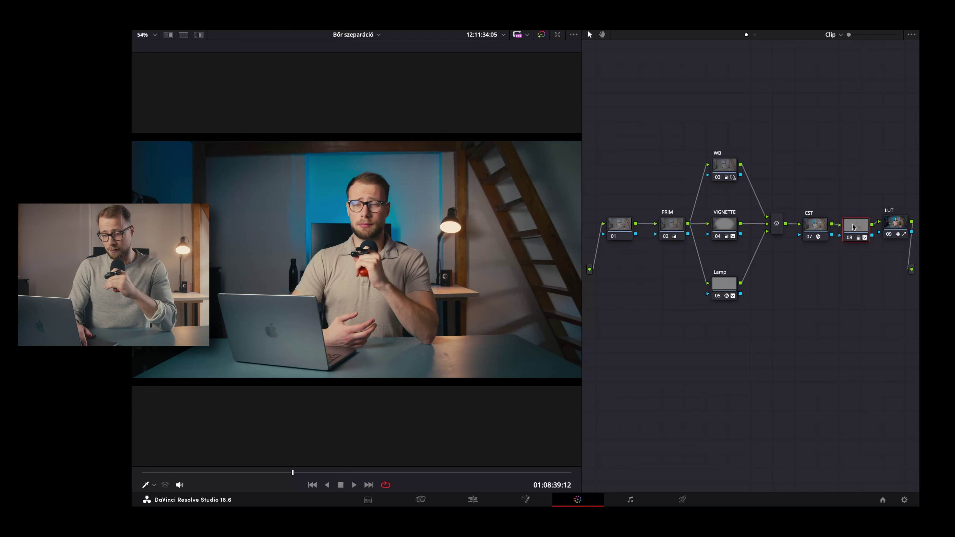
key("ctrl+d")
key("ctrl+d")
key("ctrl+d")
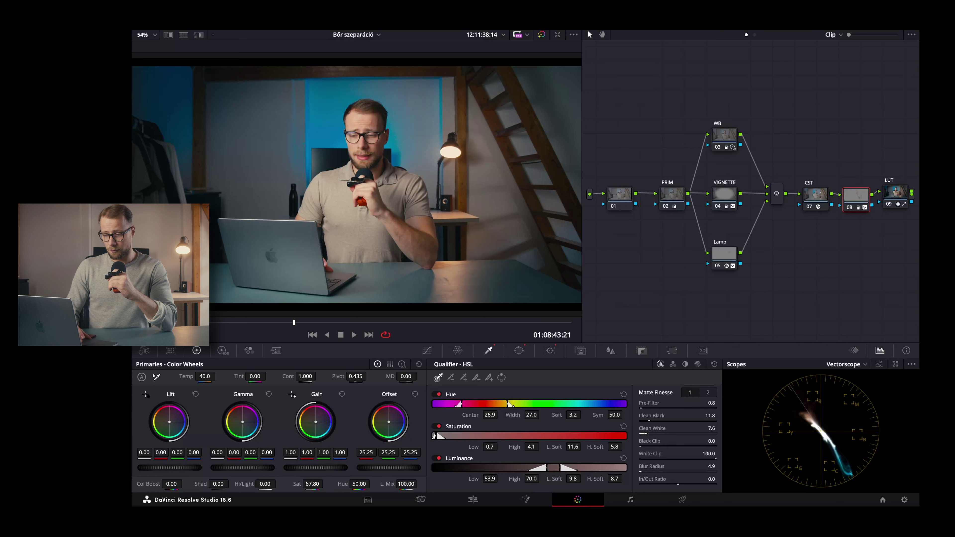
Step: Set node 08's Offset to 26.70, then play the shot back to review
left_click_drag(385, 469, 379, 471)
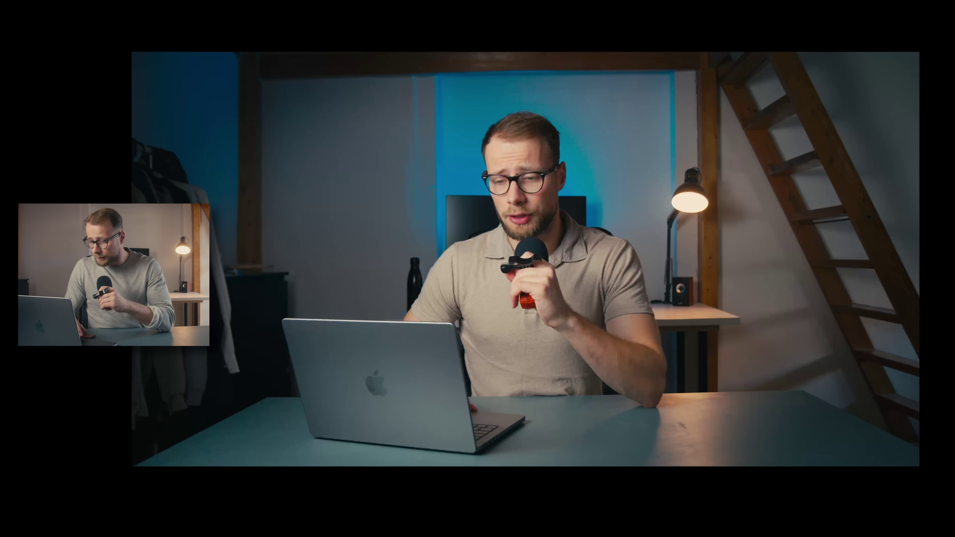
key("space")
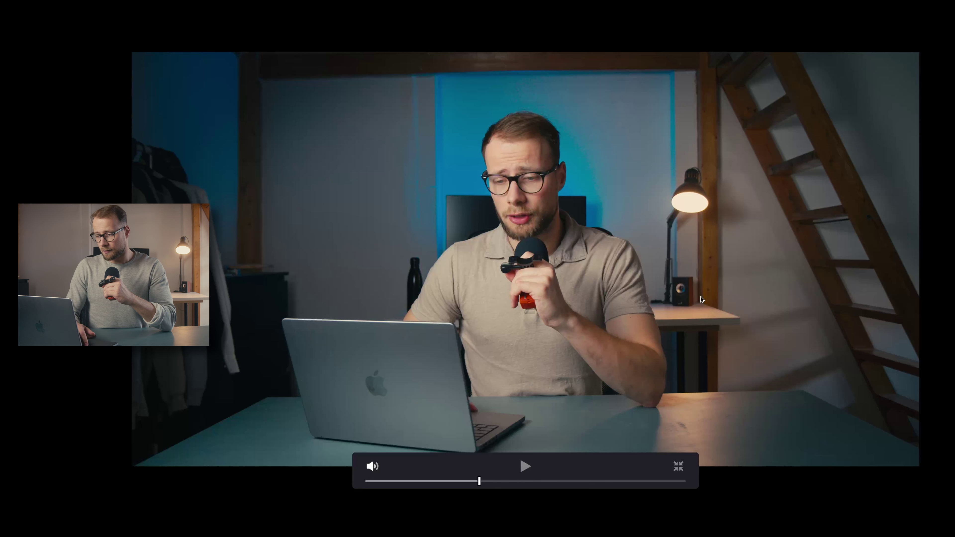
key("space")
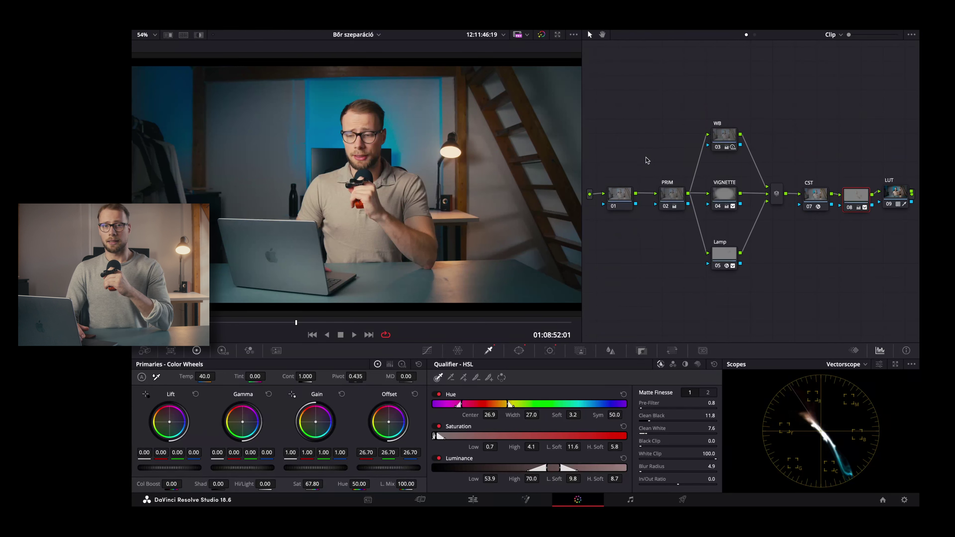
left_click(816, 194)
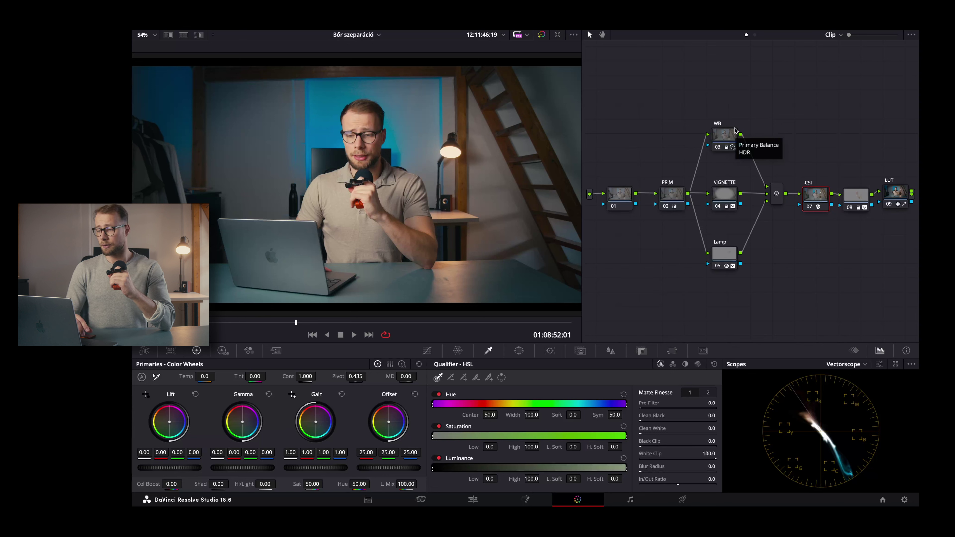
left_click(855, 199)
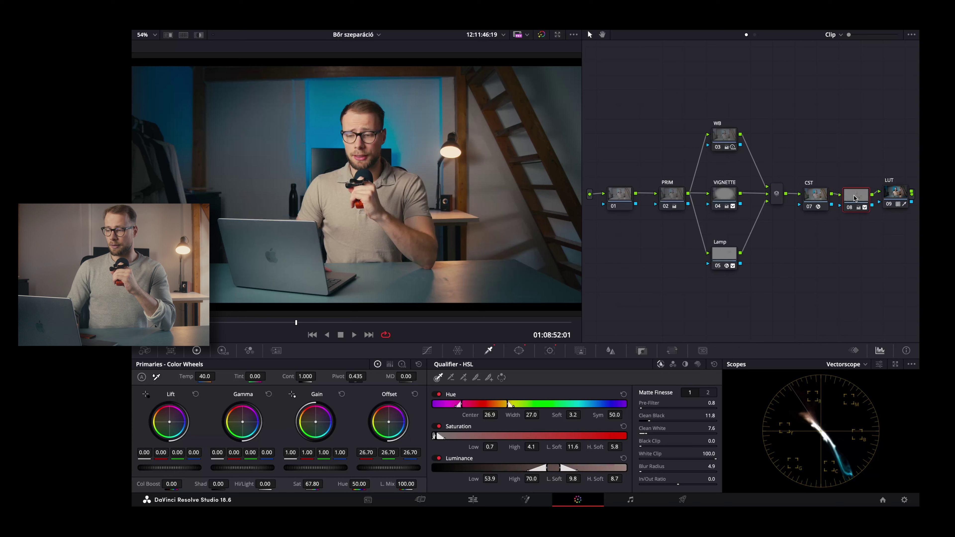
left_click(818, 195)
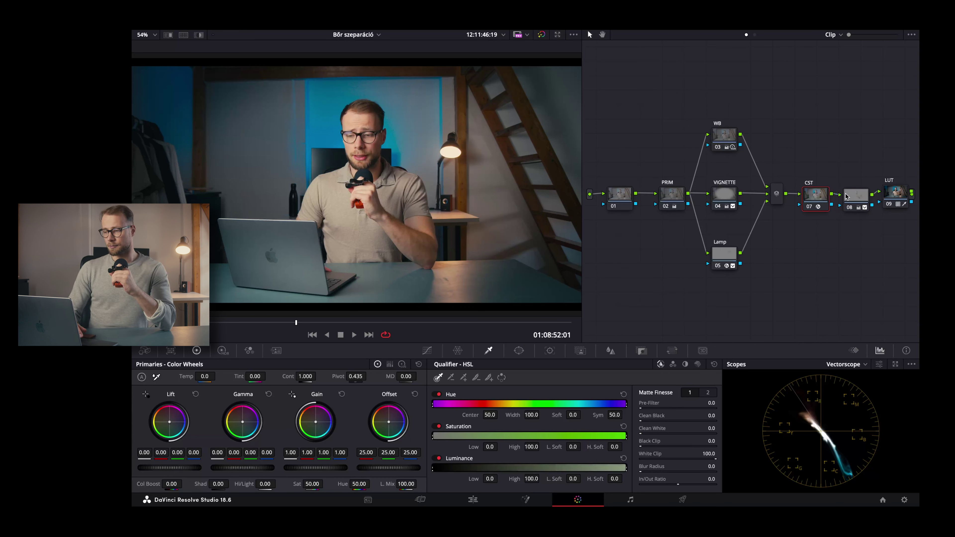
left_click(858, 195)
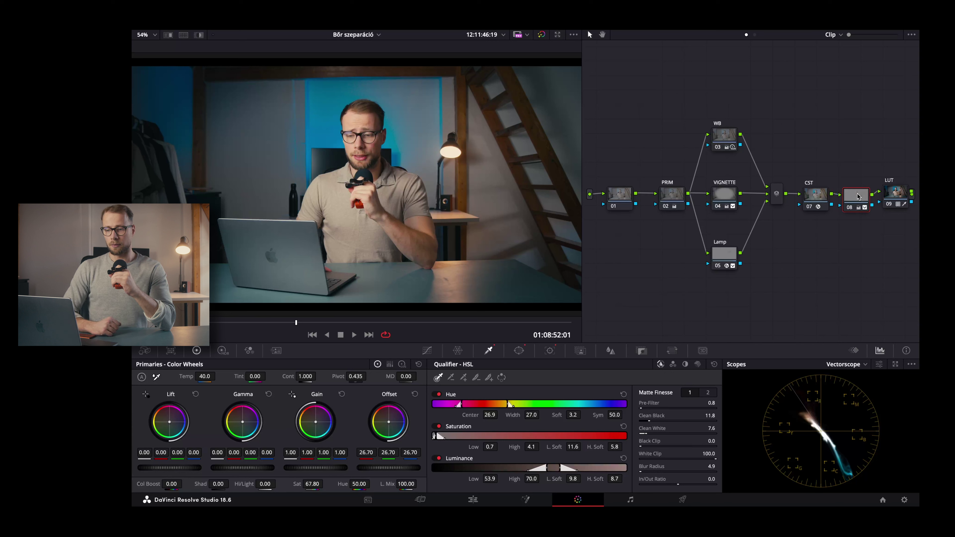